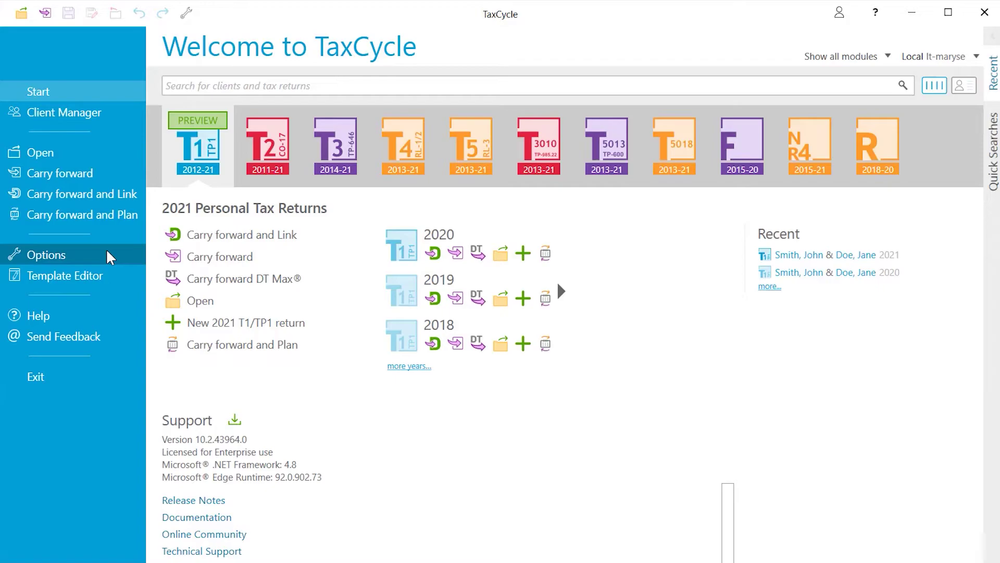
Step: Show the Return Preparation editing page in TaxCycle Options and scroll through its capitalization and tab settings
{"action": "left_click", "coordinate": [110, 256]}
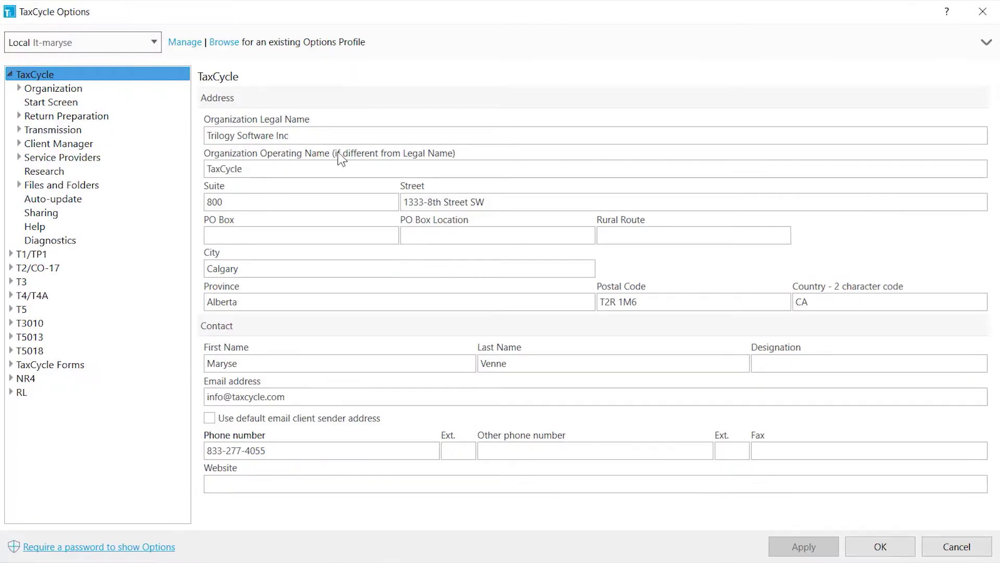
{"action": "left_click", "coordinate": [20, 116]}
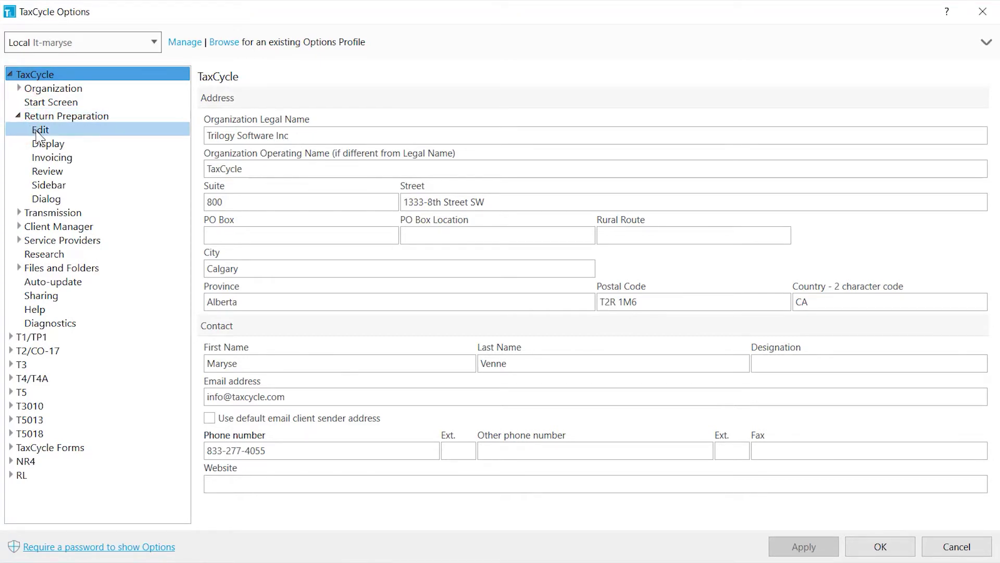
{"action": "left_click", "coordinate": [38, 132]}
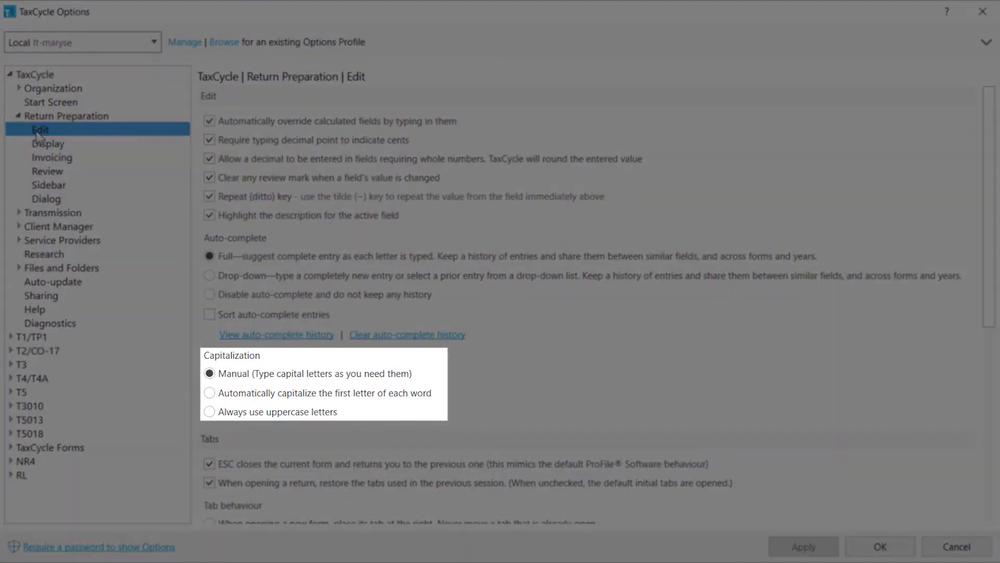
{"action": "scroll", "coordinate": [994, 156], "scroll_direction": "down", "scroll_amount": 1}
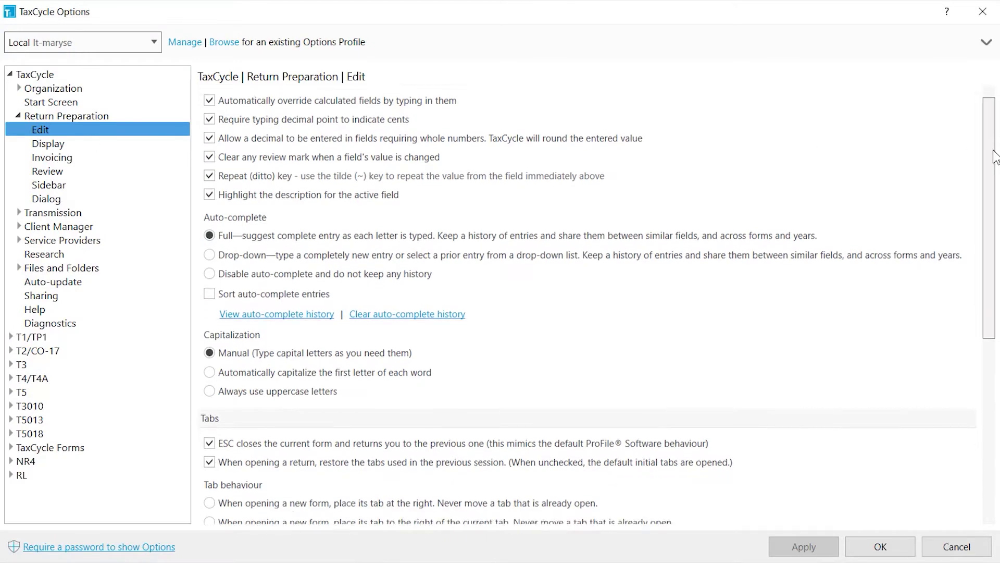
{"action": "left_click_drag", "start_coordinate": [995, 156], "coordinate": [989, 334]}
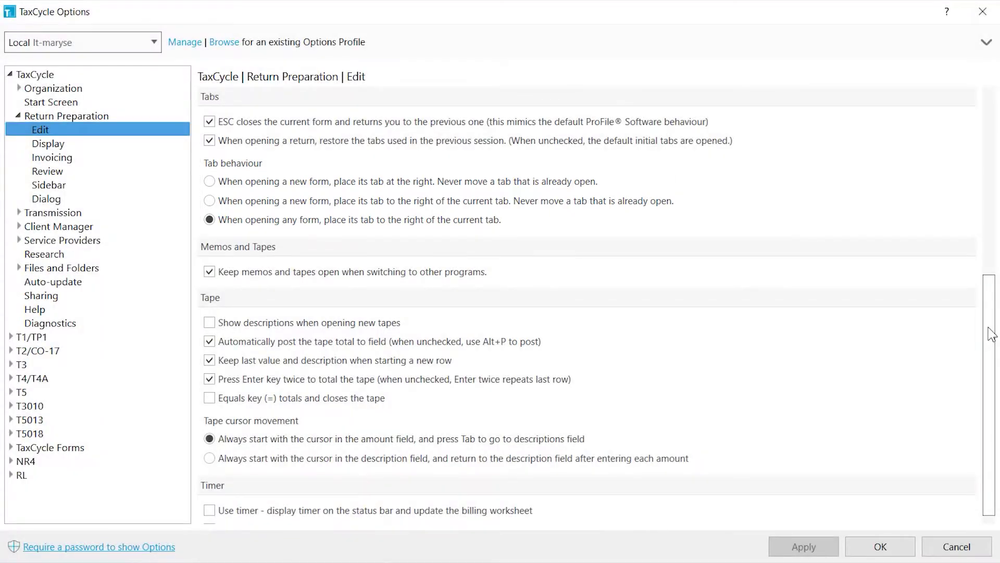
{"action": "left_click_drag", "start_coordinate": [992, 334], "coordinate": [993, 354]}
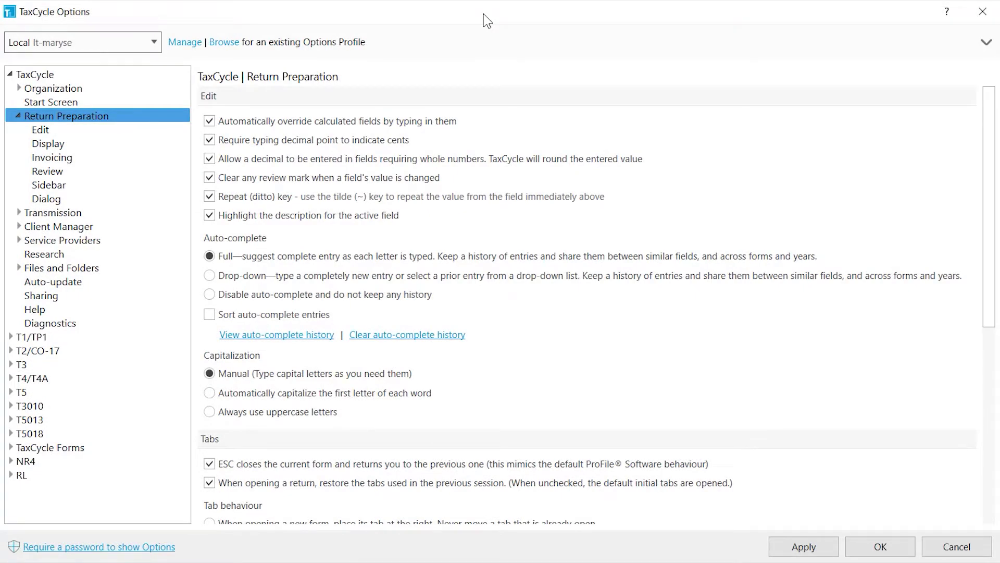
Step: In Display preferences, enable opening multiple windows and tearing off form tabs into new windows
{"action": "left_click", "coordinate": [167, 148]}
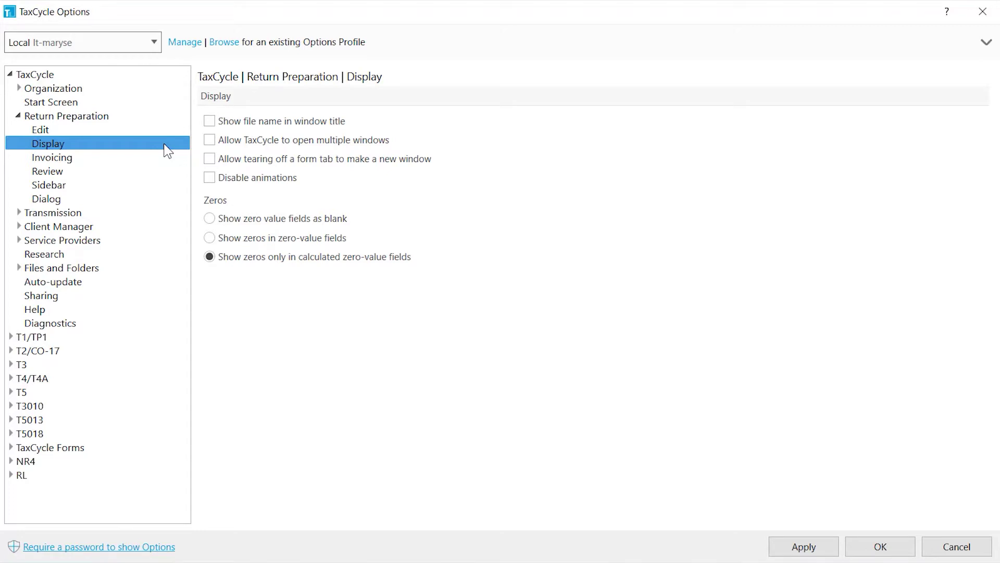
{"action": "left_click", "coordinate": [210, 140]}
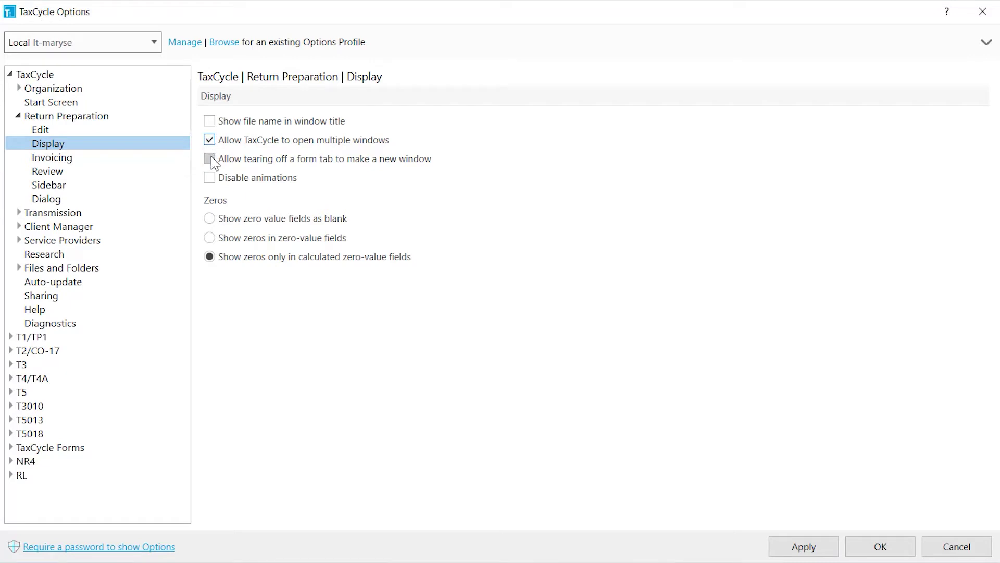
{"action": "left_click", "coordinate": [210, 159]}
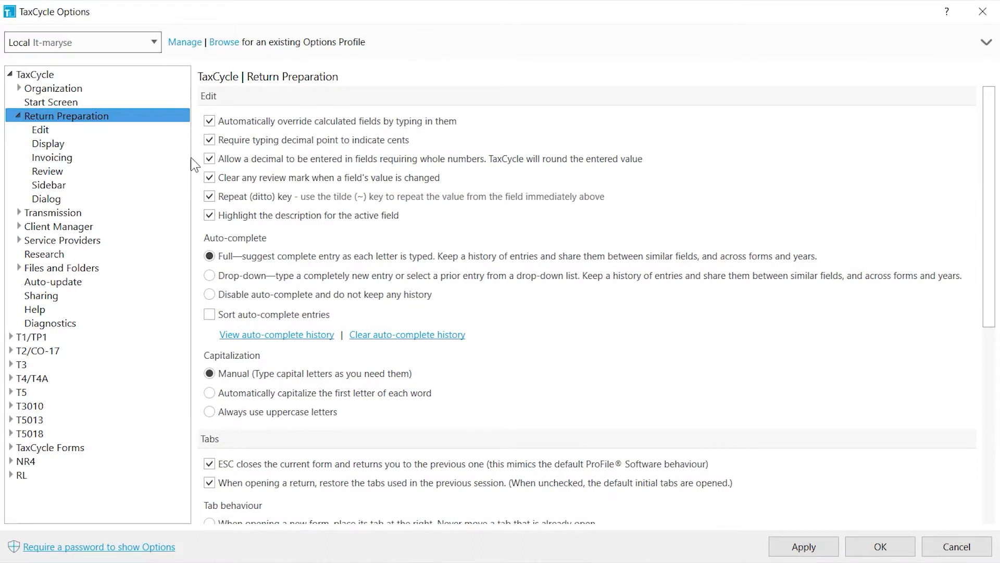
{"action": "left_click", "coordinate": [157, 160]}
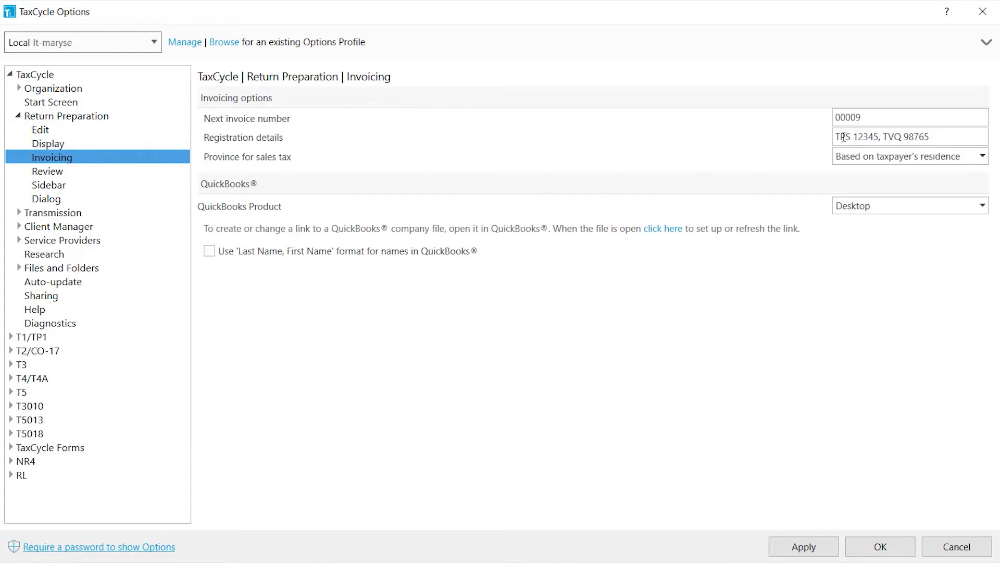
{"action": "left_click", "coordinate": [906, 118]}
{"action": "left_click", "coordinate": [934, 136]}
{"action": "left_click", "coordinate": [983, 156]}
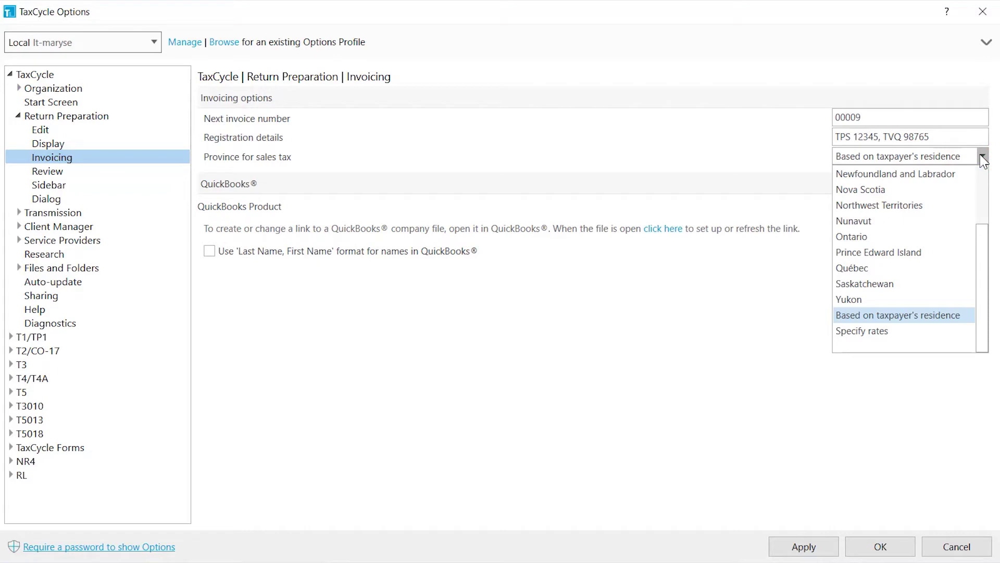
{"action": "left_click", "coordinate": [984, 159]}
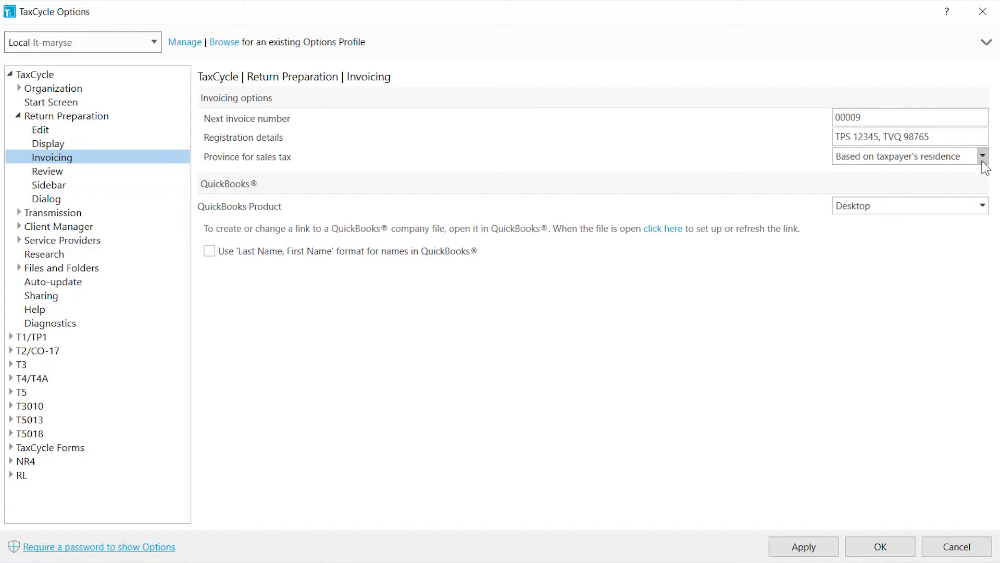
{"action": "left_click", "coordinate": [982, 208]}
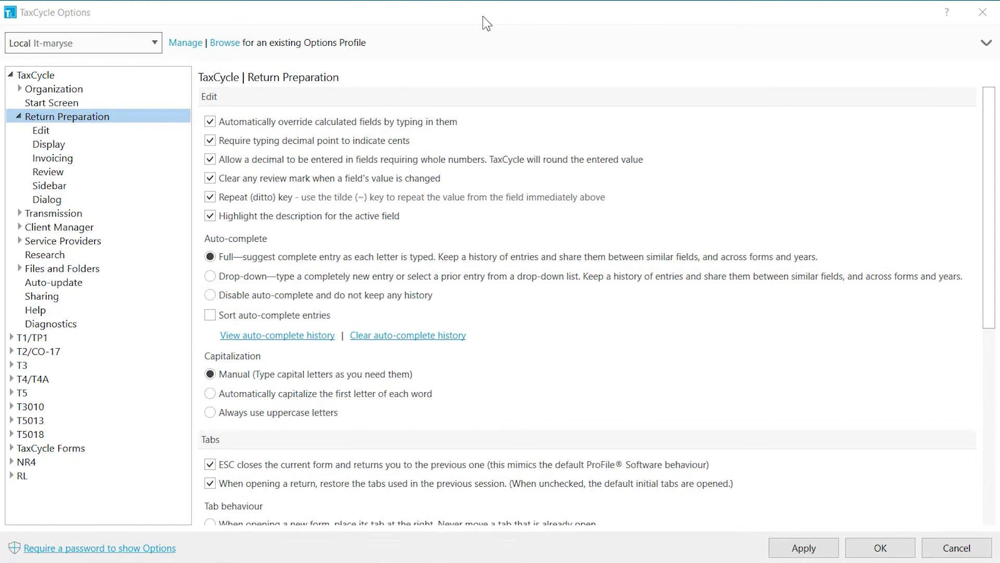
Step: In Sidebar preferences, use the prepare forms list as a checklist and show the currently open form
{"action": "left_click", "coordinate": [179, 186]}
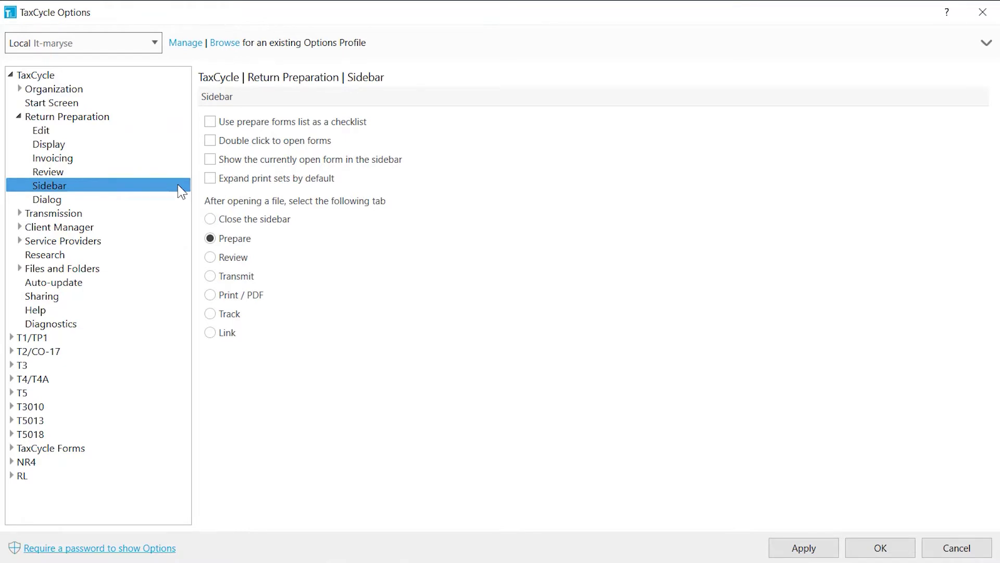
{"action": "left_click", "coordinate": [211, 123]}
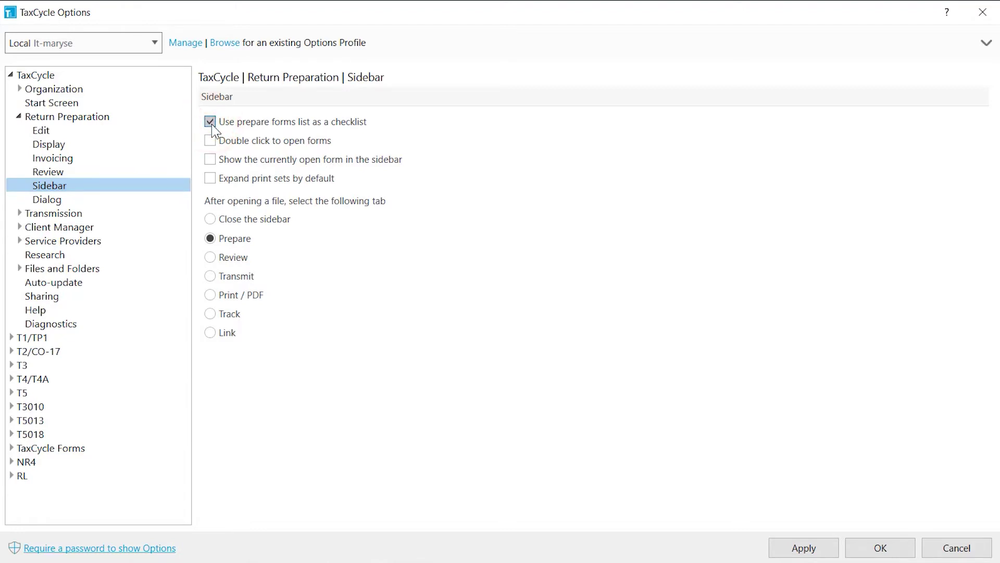
{"action": "left_click", "coordinate": [210, 158]}
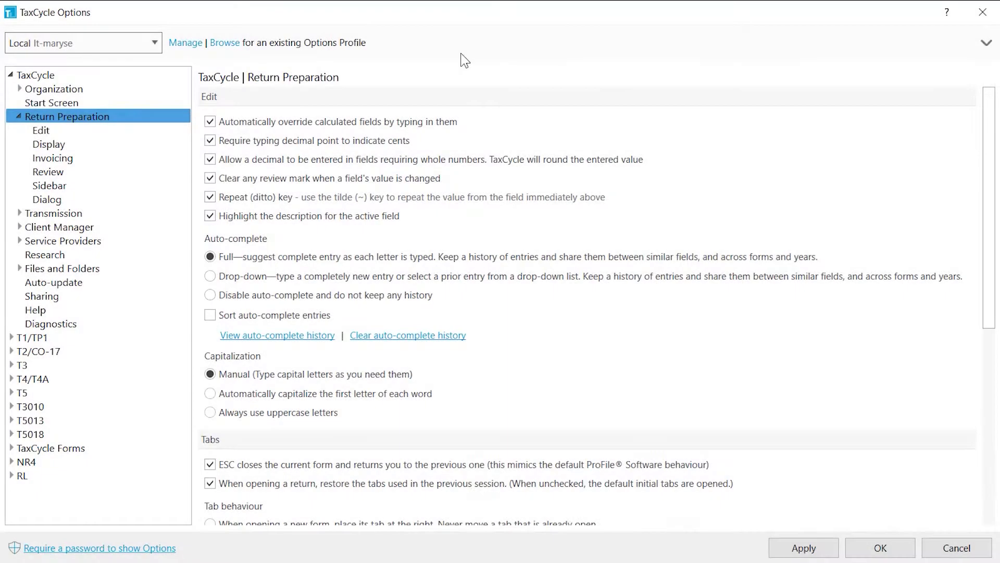
Step: Review the Return Preparation Dialog confirmation preferences
{"action": "left_click", "coordinate": [152, 196]}
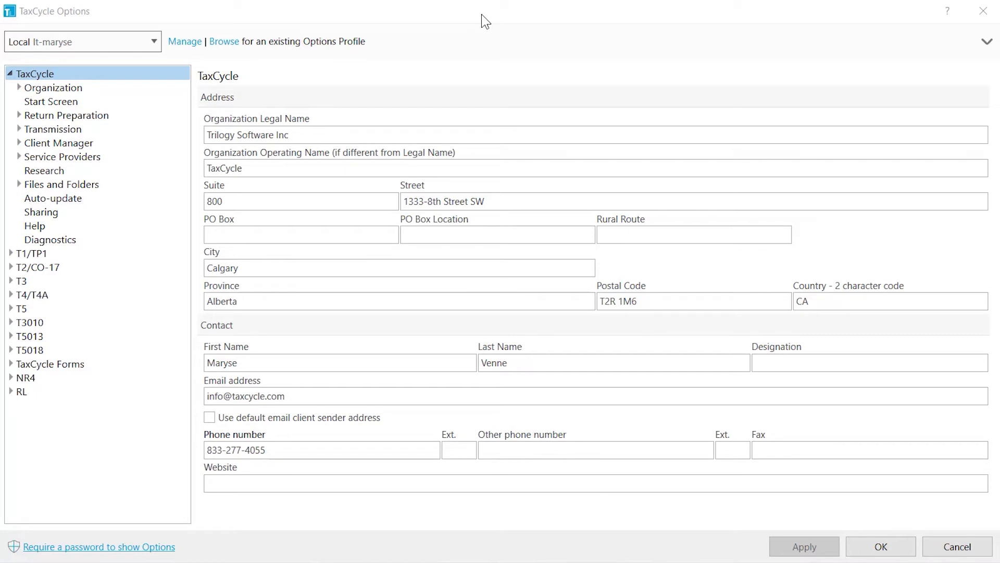
Step: Expand T1/TP1 General, select the 2020 settings and view its apply/collapse context menu
{"action": "left_click", "coordinate": [10, 253]}
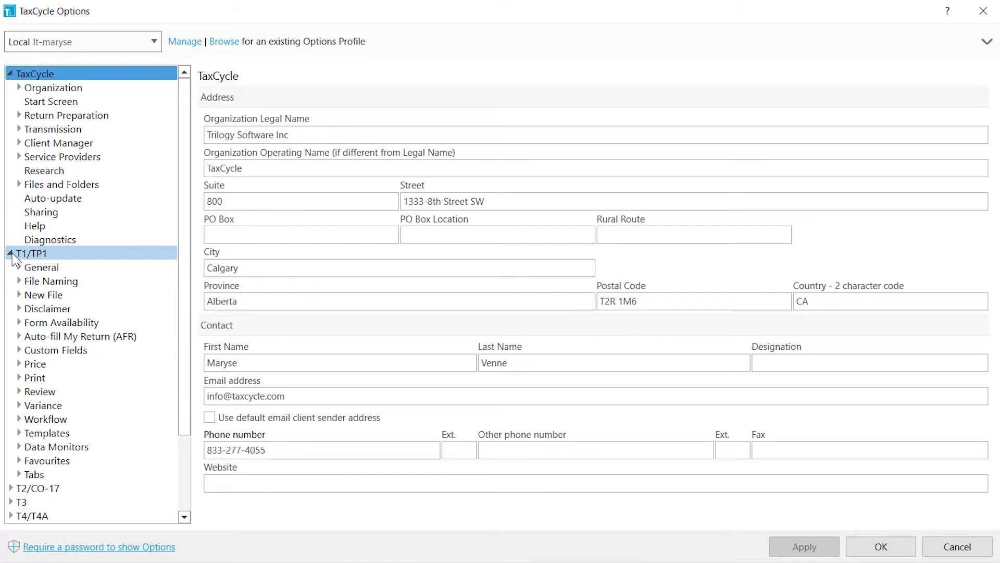
{"action": "left_click", "coordinate": [19, 267]}
{"action": "left_click", "coordinate": [19, 267]}
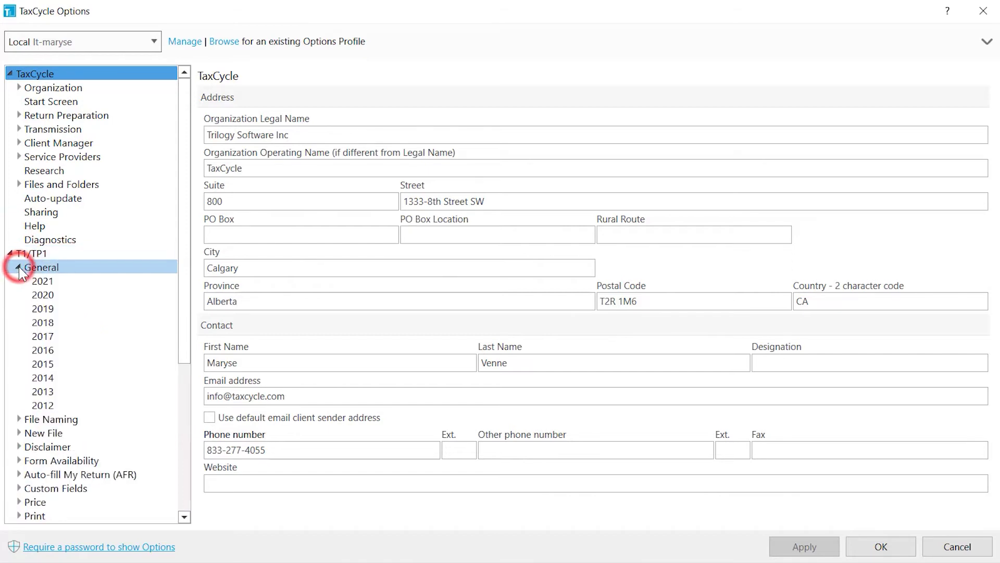
{"action": "left_click", "coordinate": [27, 294]}
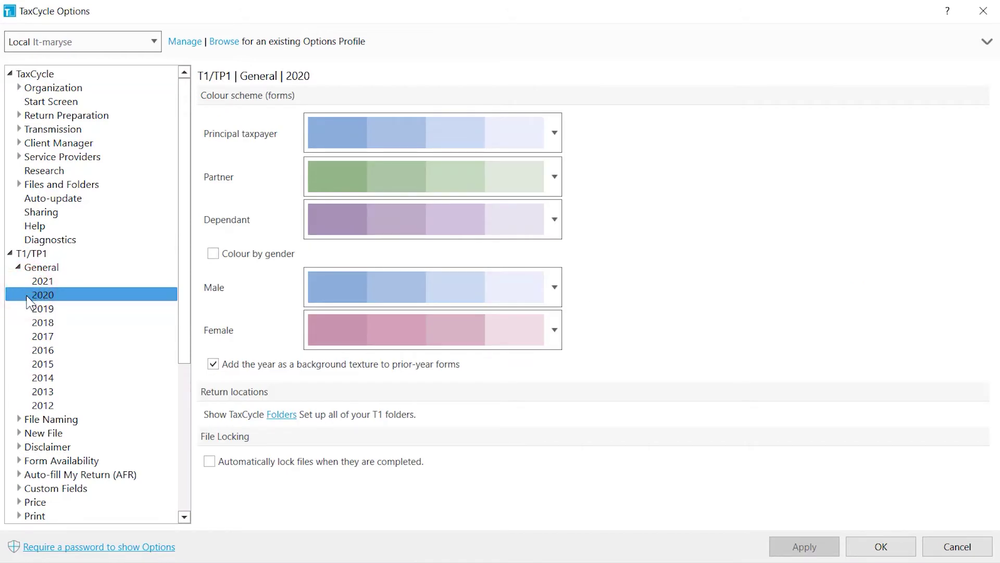
{"action": "right_click", "coordinate": [30, 299]}
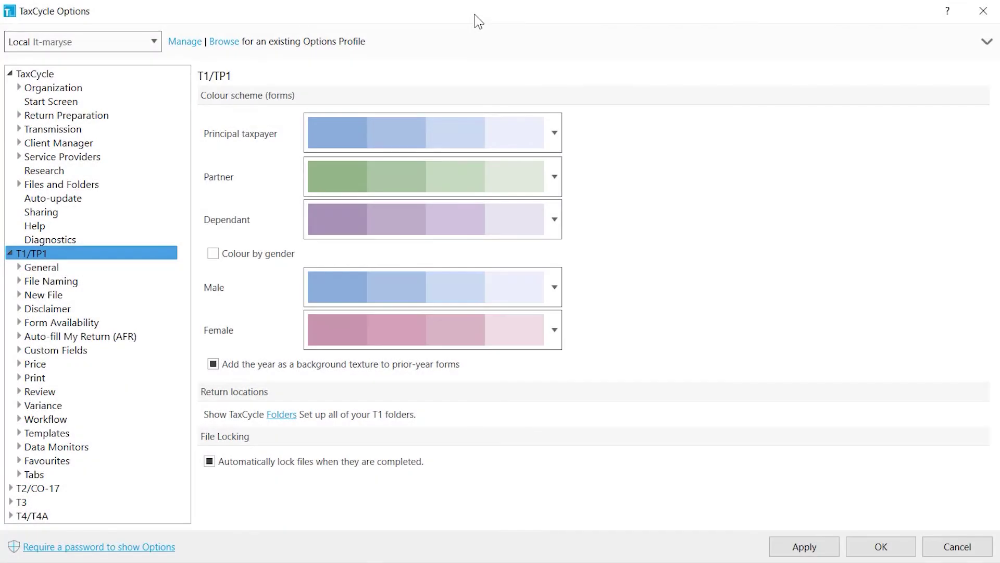
Step: For 2021 T1/TP1 General, keep the blue colour scheme, add the prior-year texture, and auto-lock completed files
{"action": "left_click", "coordinate": [18, 267]}
{"action": "left_click", "coordinate": [26, 280]}
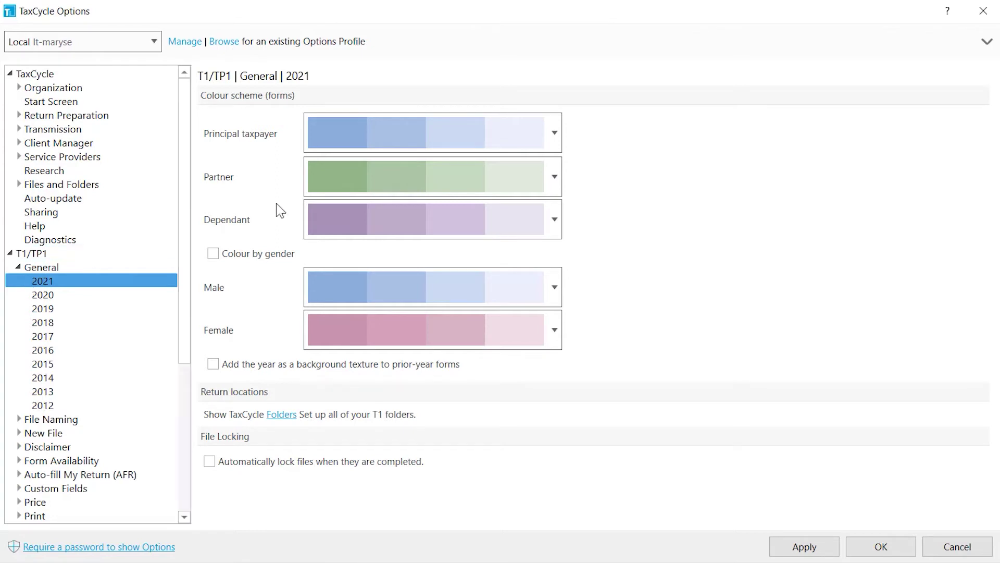
{"action": "left_click", "coordinate": [555, 134]}
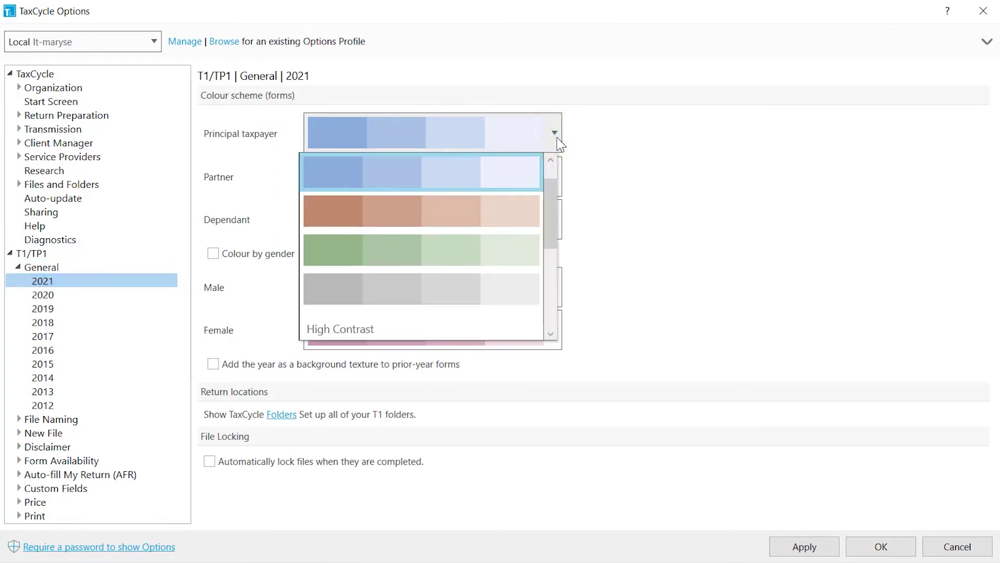
{"action": "left_click", "coordinate": [557, 138]}
{"action": "left_click", "coordinate": [213, 363]}
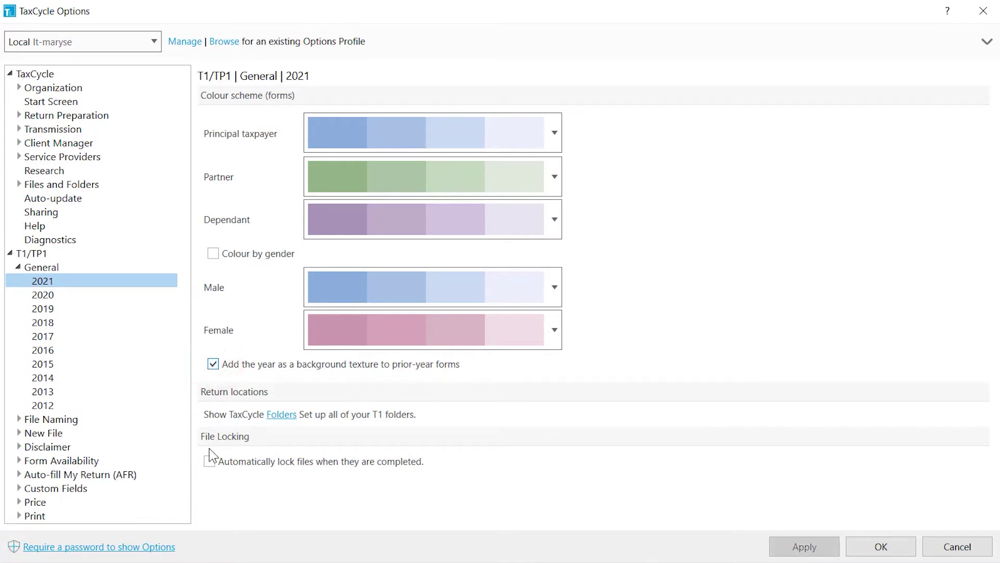
{"action": "left_click", "coordinate": [209, 462]}
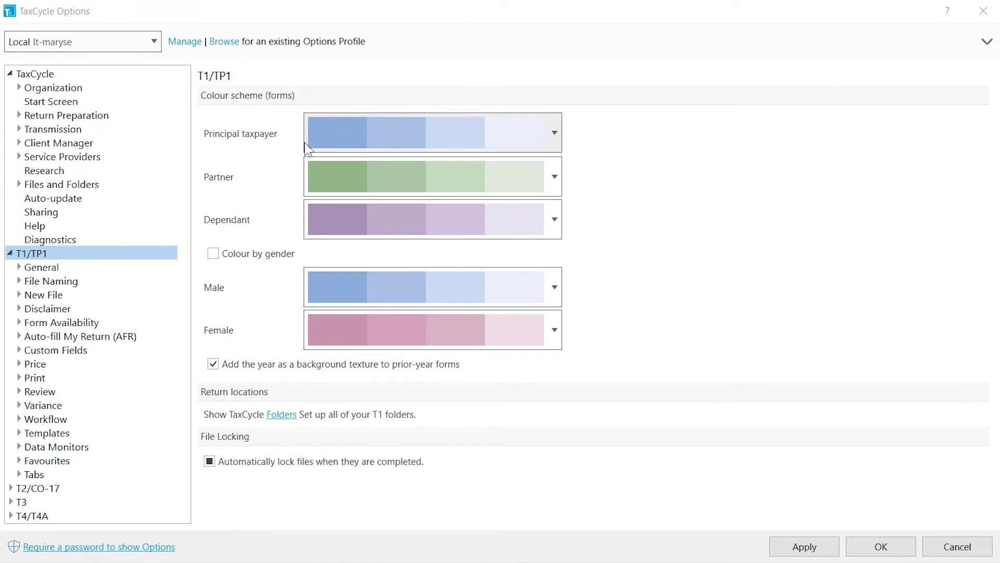
Step: Review the 2021 T1/TP1 New File defaults, including Maximize refund optimization and level 2 AuthRep
{"action": "left_click", "coordinate": [18, 294]}
{"action": "left_click", "coordinate": [29, 308]}
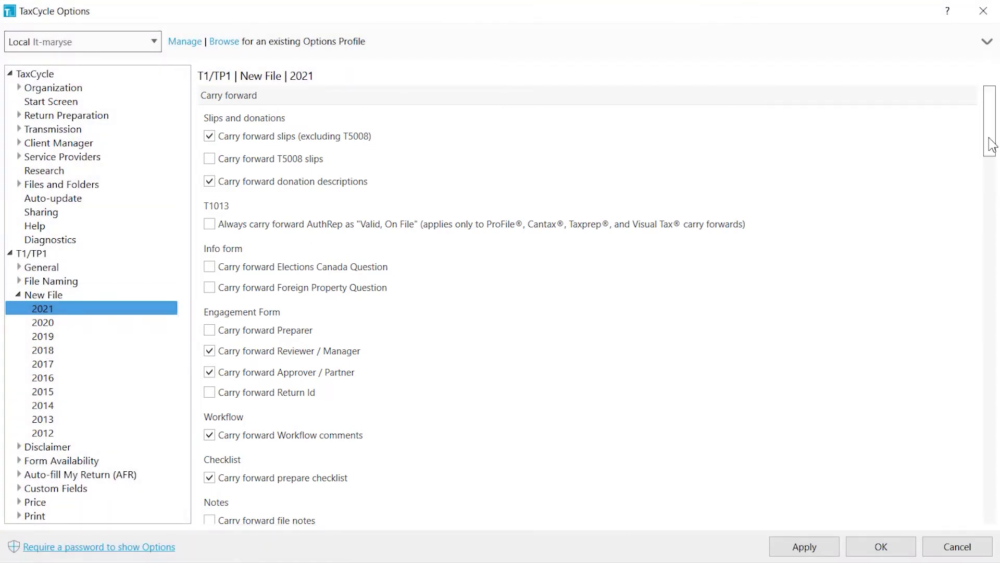
{"action": "left_click_drag", "start_coordinate": [991, 144], "coordinate": [991, 217]}
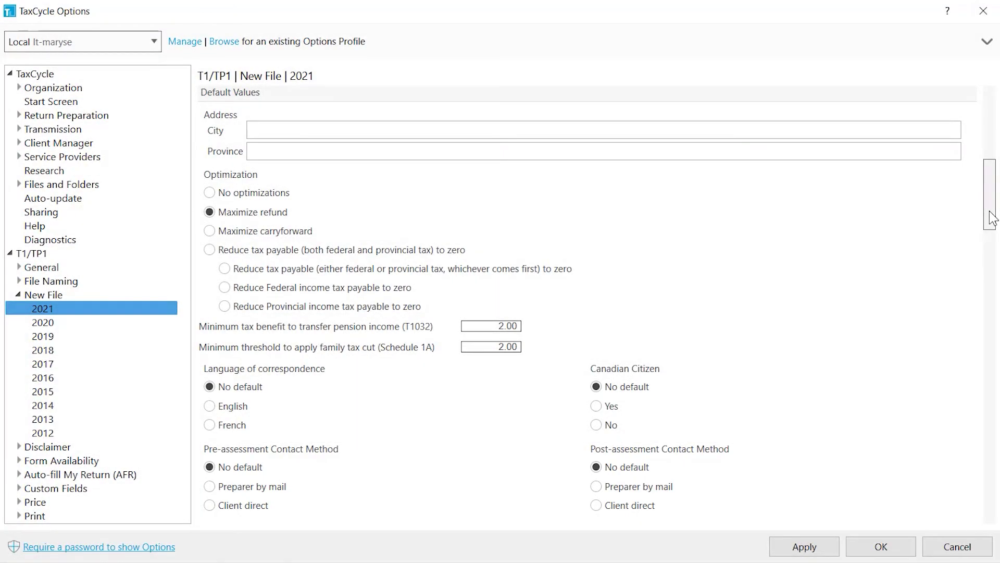
{"action": "left_click_drag", "start_coordinate": [992, 218], "coordinate": [993, 414]}
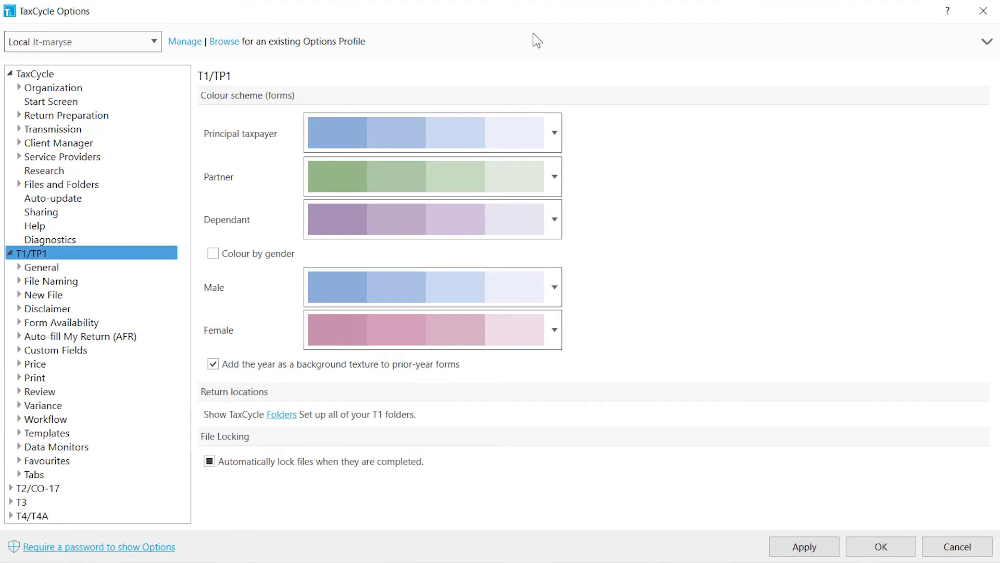
Step: In the 2021 Auto-fill My Return options, enable SlipMatch machine learning for matching T3 slips
{"action": "left_click", "coordinate": [19, 335]}
{"action": "left_click", "coordinate": [35, 350]}
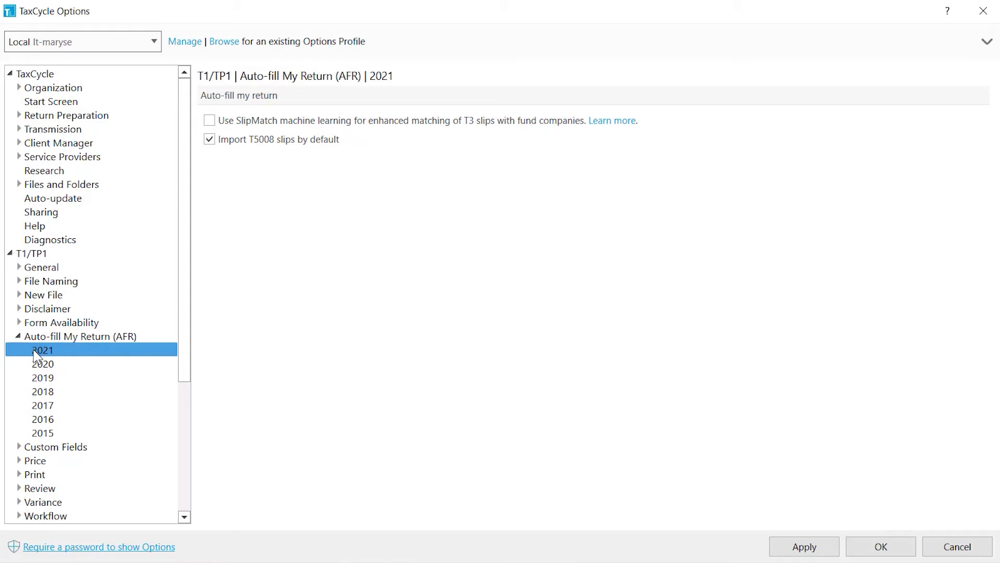
{"action": "left_click", "coordinate": [210, 121]}
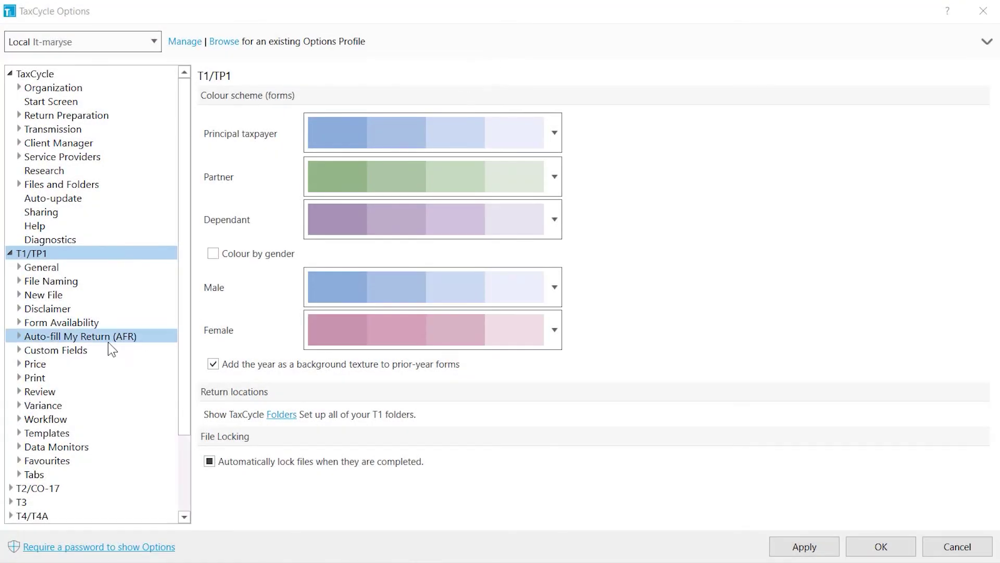
Step: Set 2021 prices: 20.00 hourly, 0.5% surcharge, 2.0% discount over 50, hourly invoicing with schedule details
{"action": "left_click", "coordinate": [19, 364]}
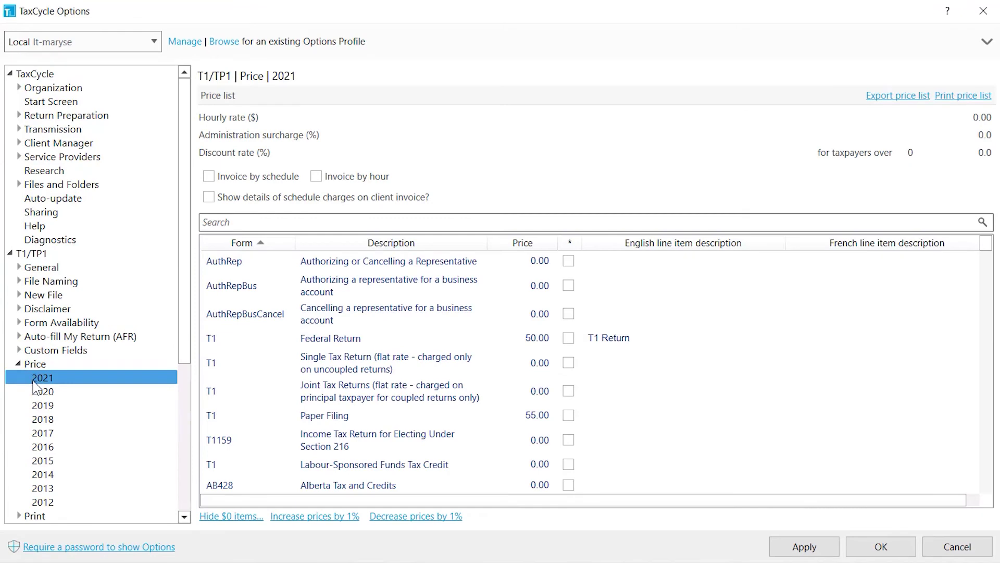
{"action": "left_click", "coordinate": [980, 119]}
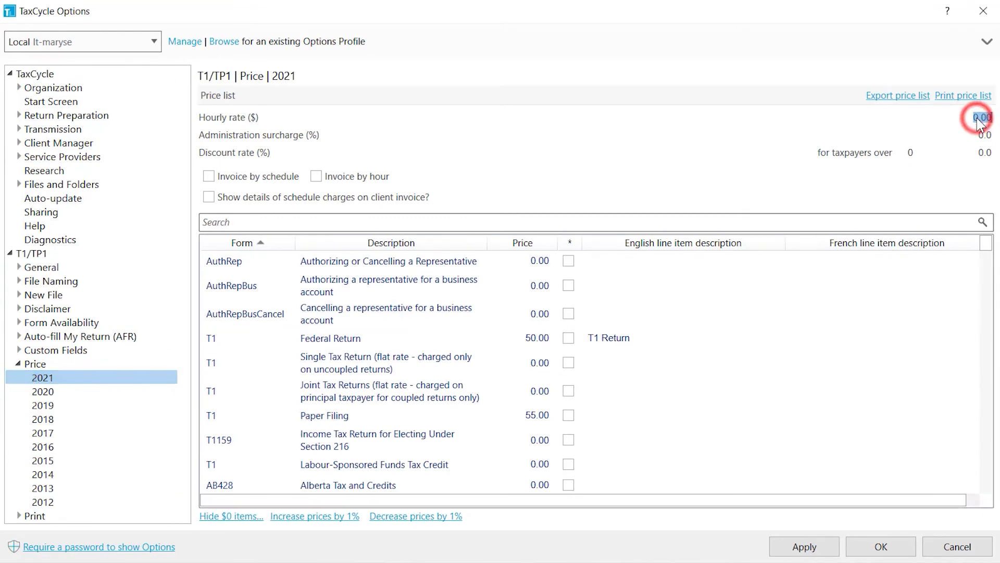
{"action": "type", "text": "20.00"}
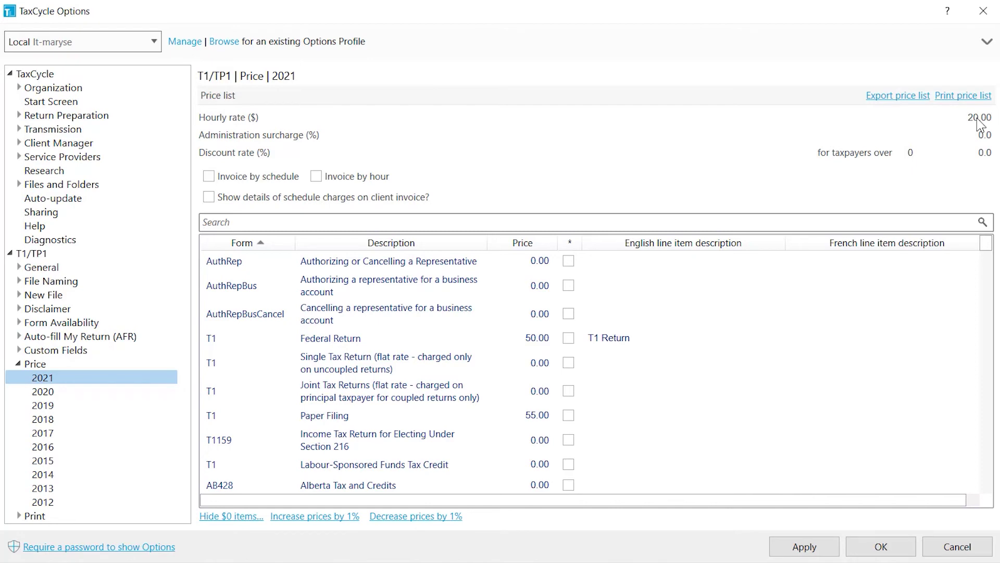
{"action": "left_click", "coordinate": [976, 136]}
{"action": "type", "text": "0.5"}
{"action": "left_click", "coordinate": [908, 152]}
{"action": "type", "text": "50"}
{"action": "left_click", "coordinate": [984, 152]}
{"action": "type", "text": "2.0"}
{"action": "left_click", "coordinate": [316, 177]}
{"action": "left_click", "coordinate": [208, 198]}
Step: Price the T2125 statement at 100.00, flag it, and describe it as 'Business Form'
{"action": "left_click", "coordinate": [208, 223]}
{"action": "type", "text": "T2125"}
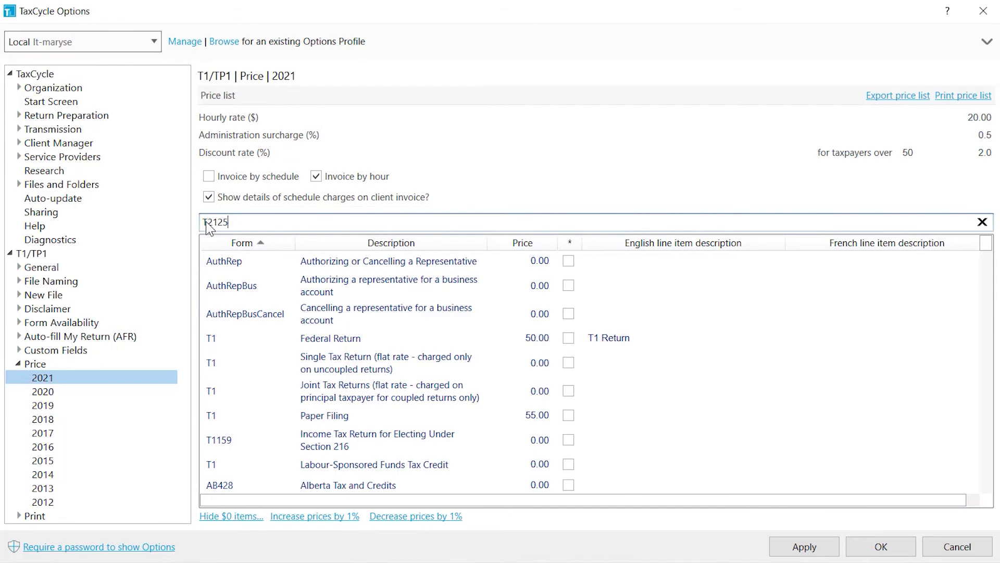
{"action": "left_click", "coordinate": [529, 266]}
{"action": "type", "text": "100.00"}
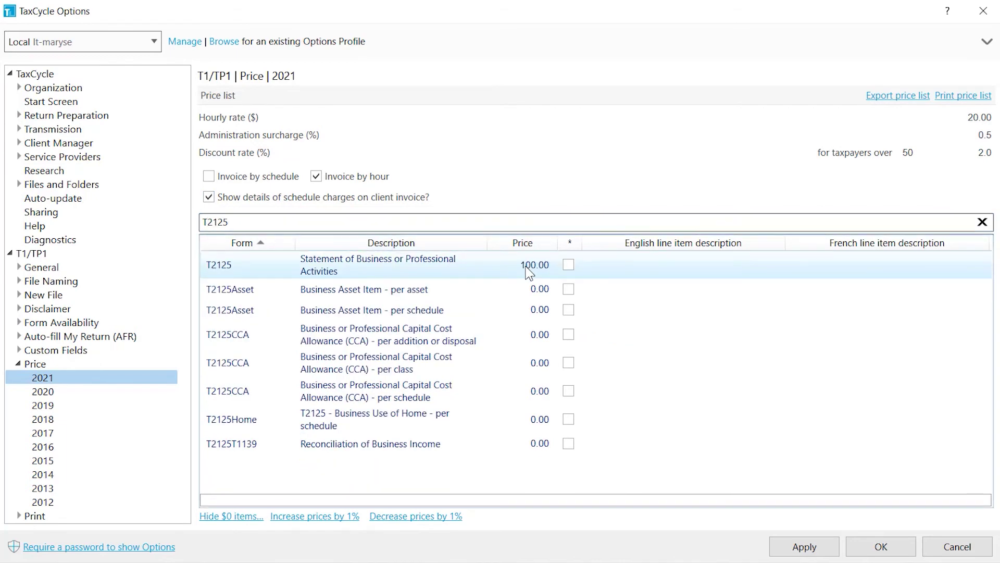
{"action": "left_click", "coordinate": [568, 266]}
{"action": "left_click", "coordinate": [621, 265]}
{"action": "type", "text": "Business Form"}
Step: Clear the search, hide $0 items, and increase all listed prices by 1%
{"action": "left_click", "coordinate": [983, 222]}
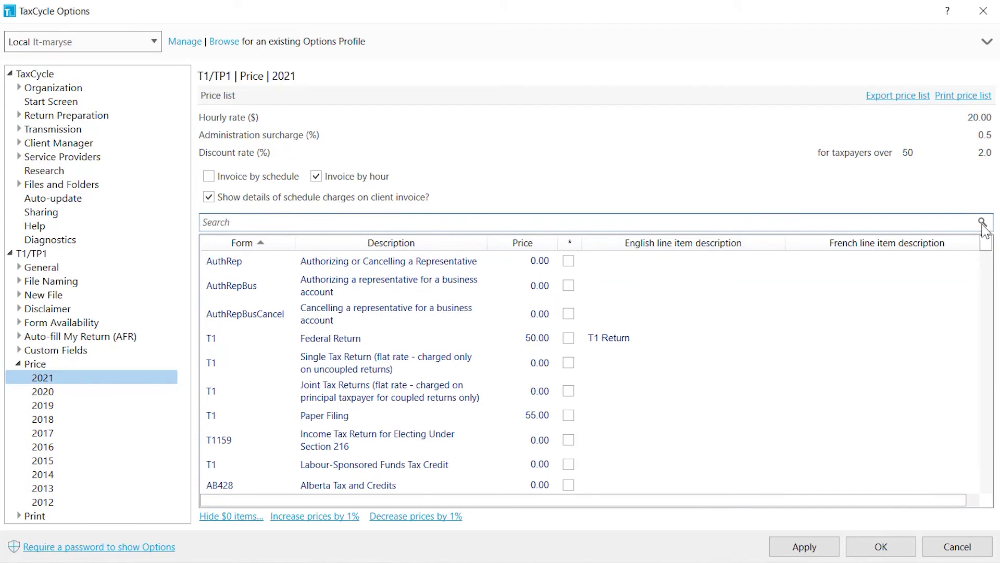
{"action": "left_click", "coordinate": [234, 519]}
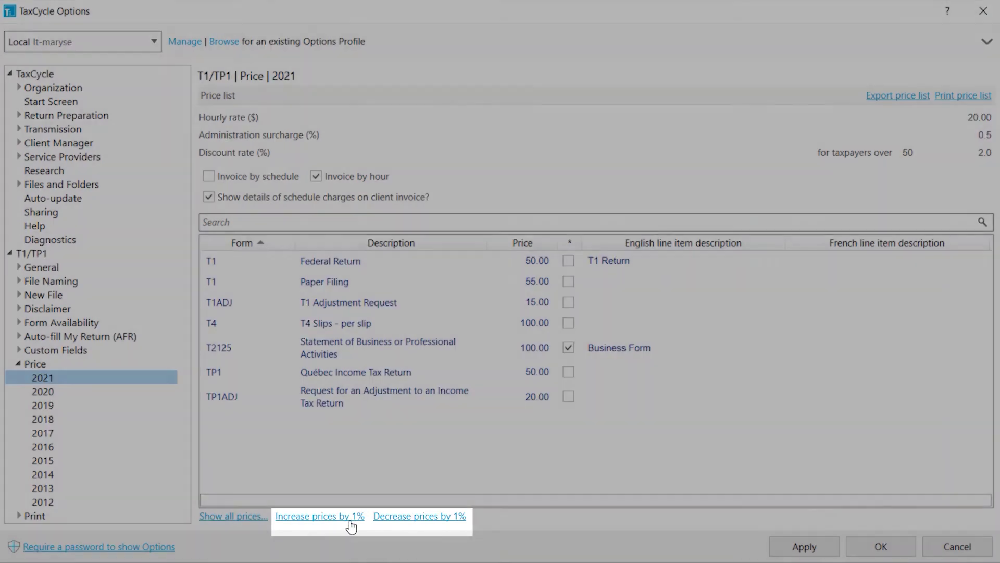
{"action": "left_click", "coordinate": [350, 521]}
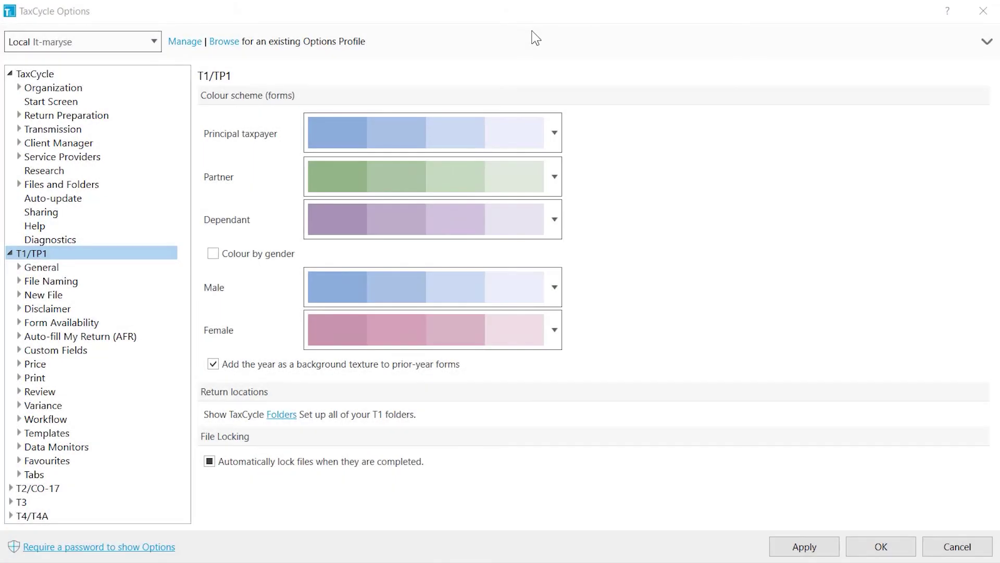
Step: Review the 2021 Variance settings, left at 500.00 minimum, 2.0% and all fields, and expand the Workflow years
{"action": "left_click", "coordinate": [23, 404]}
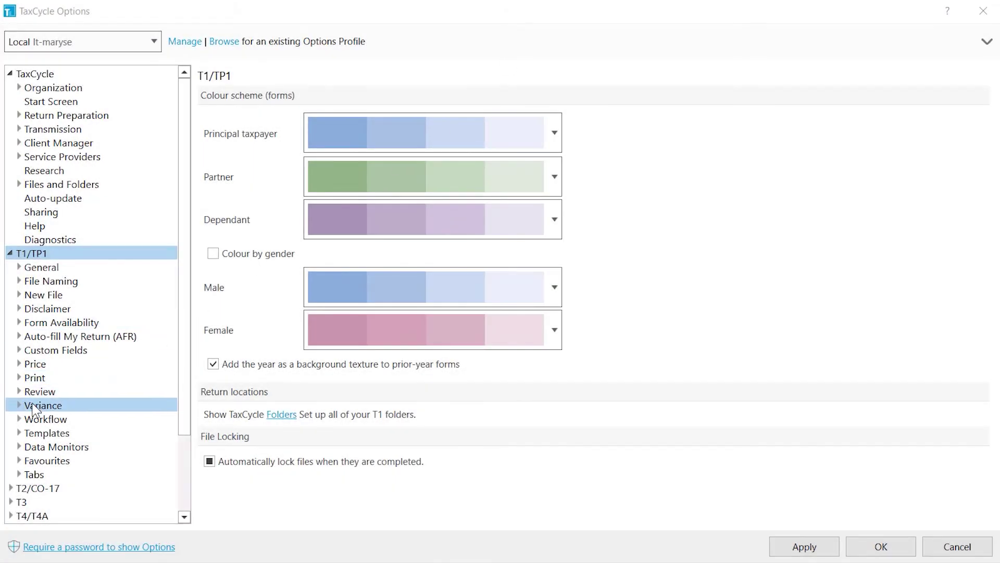
{"action": "left_click", "coordinate": [32, 399]}
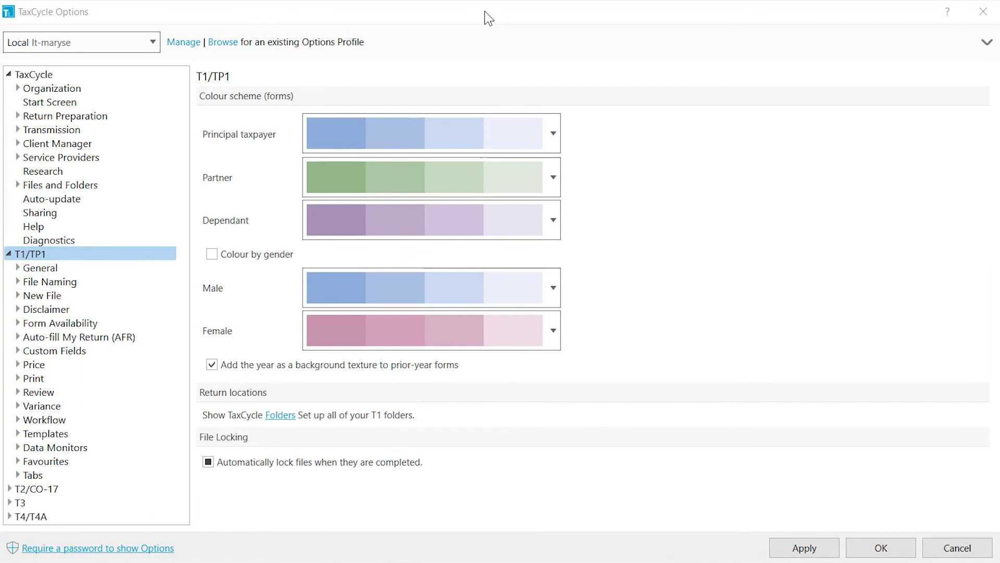
{"action": "left_click", "coordinate": [18, 420]}
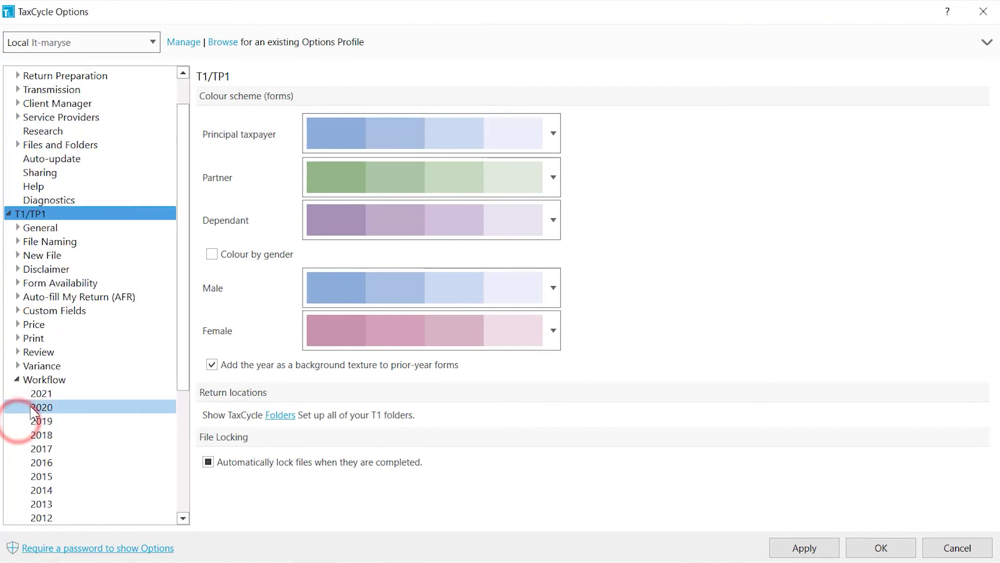
Step: In the 2021 workflow, put ELetter after Engagement start date, Carried forward lower, Client Approval after Engagement and Planning
{"action": "left_click", "coordinate": [35, 395]}
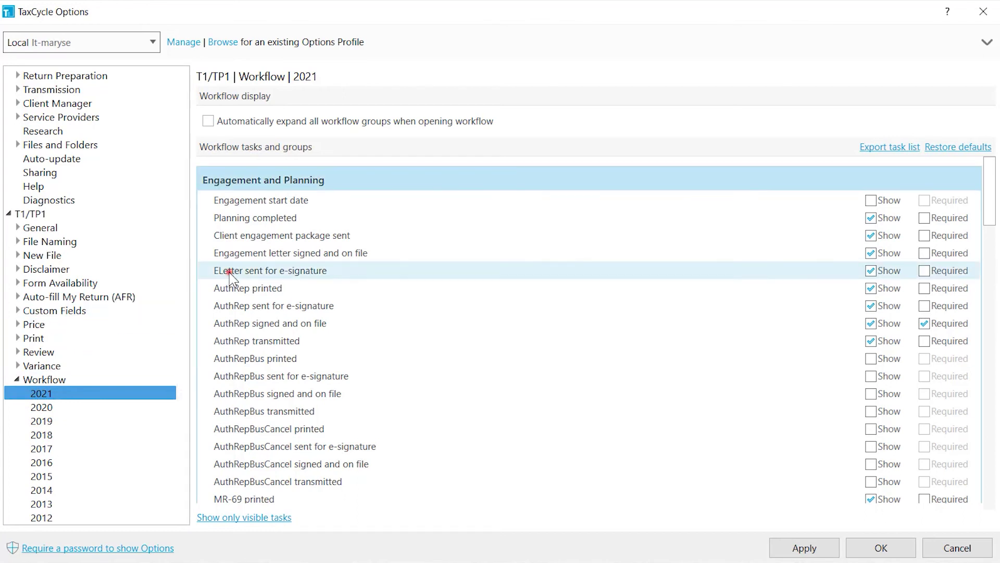
{"action": "mouse_move", "coordinate": [222, 270]}
{"action": "left_mouse_down"}
{"action": "mouse_move", "coordinate": [235, 258]}
{"action": "mouse_move", "coordinate": [240, 214]}
{"action": "left_mouse_up"}
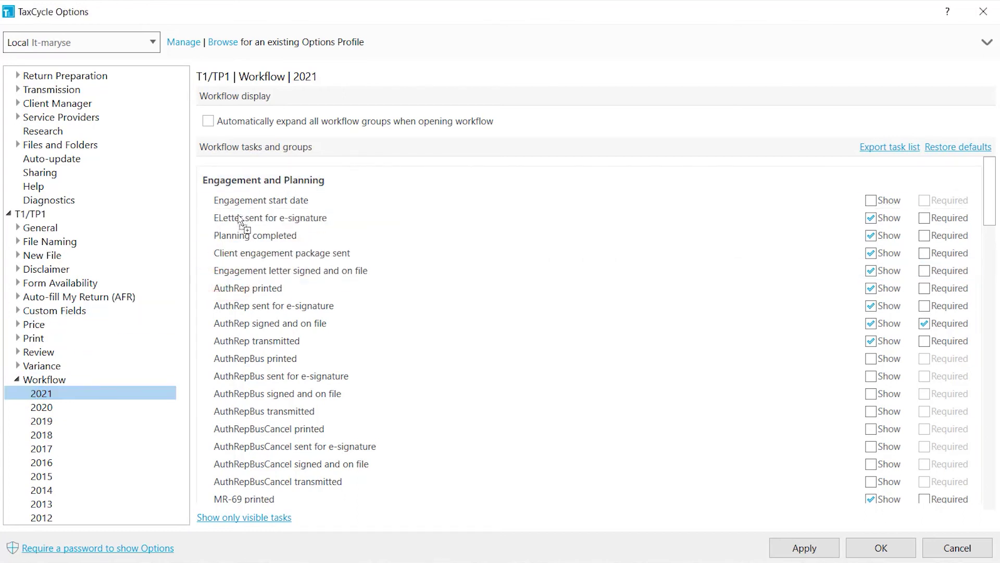
{"action": "left_click_drag", "start_coordinate": [987, 216], "coordinate": [991, 284]}
{"action": "left_click_drag", "start_coordinate": [268, 234], "coordinate": [270, 298]}
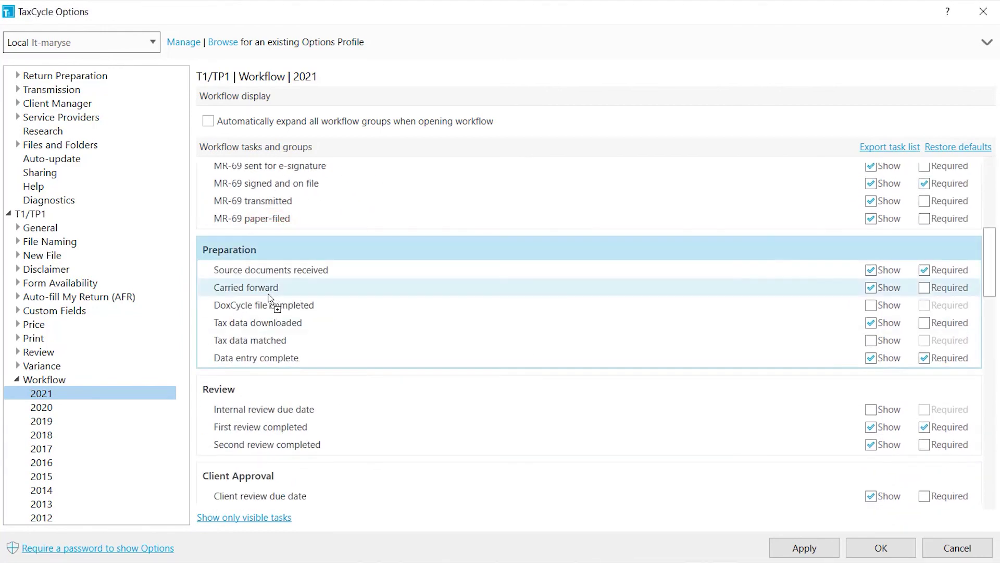
{"action": "left_click", "coordinate": [244, 475]}
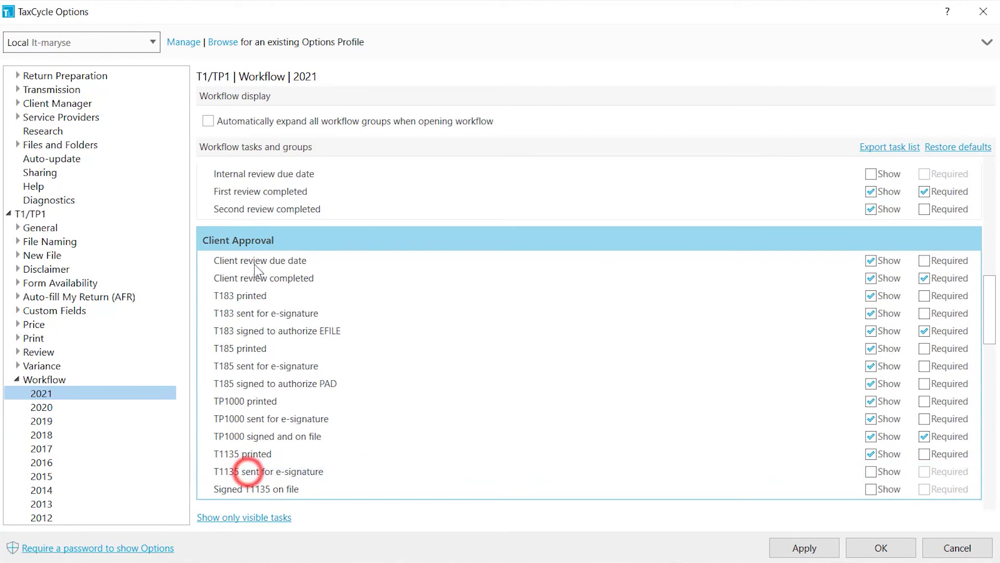
{"action": "left_click_drag", "start_coordinate": [262, 239], "coordinate": [257, 263]}
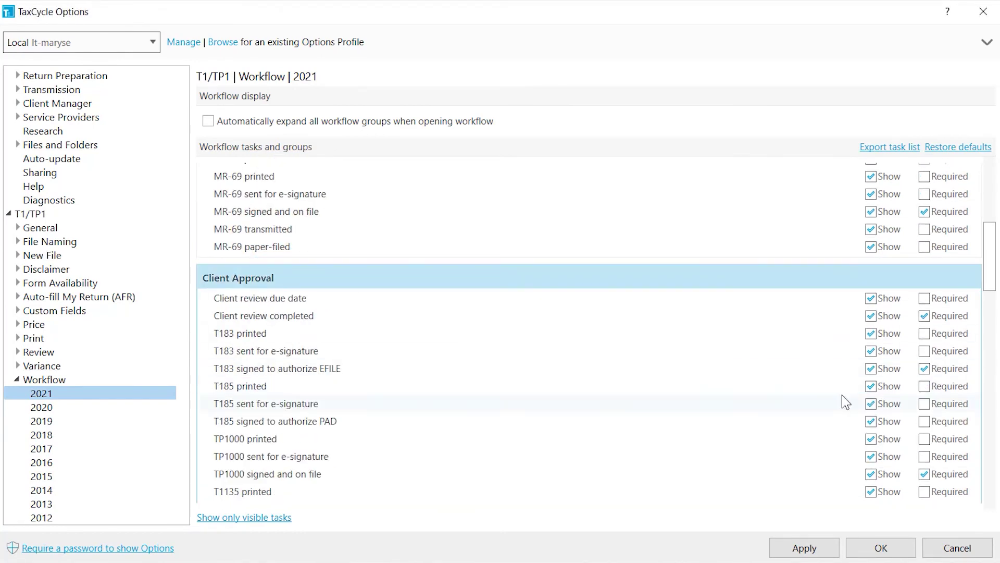
Step: Hide T185 printed, T185 sent for e-signature and T185 signed to authorize PAD; make T183 printed required
{"action": "left_click", "coordinate": [870, 387]}
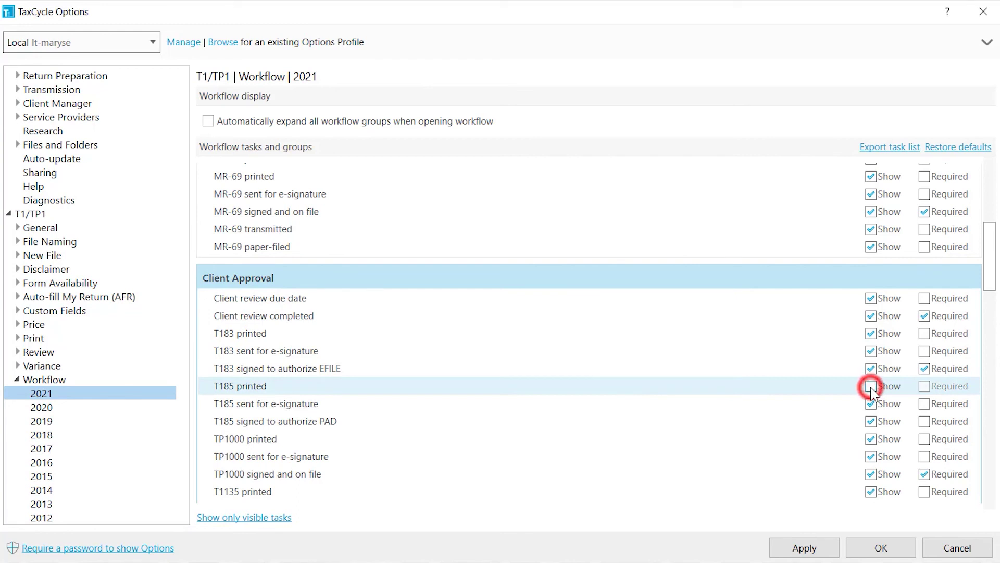
{"action": "left_click", "coordinate": [871, 404]}
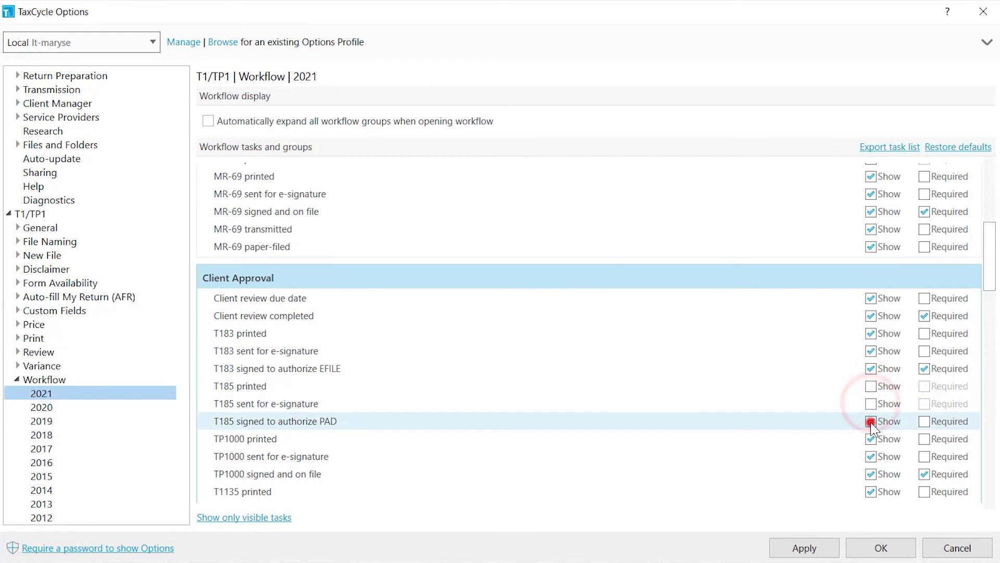
{"action": "left_click", "coordinate": [870, 422]}
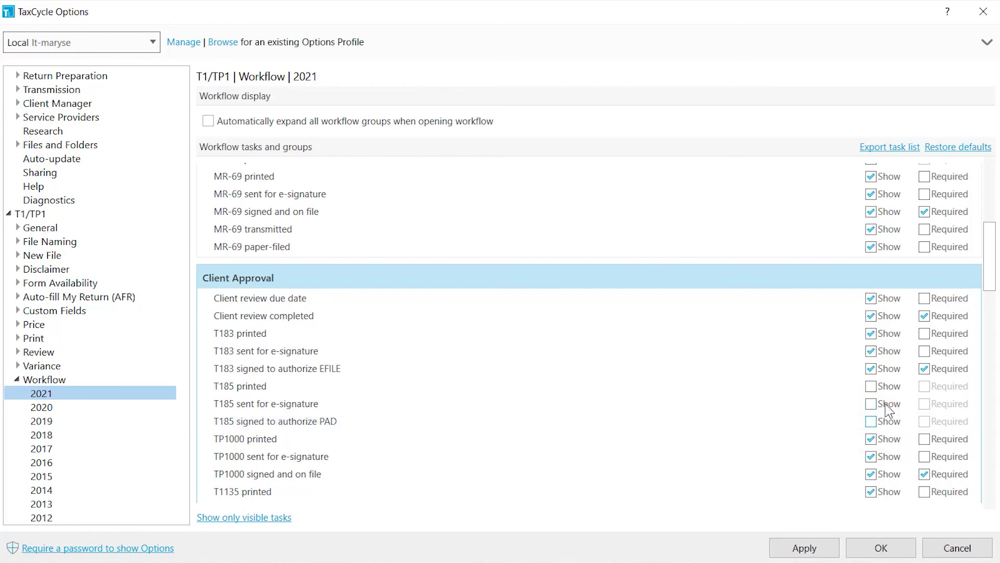
{"action": "left_click", "coordinate": [924, 334]}
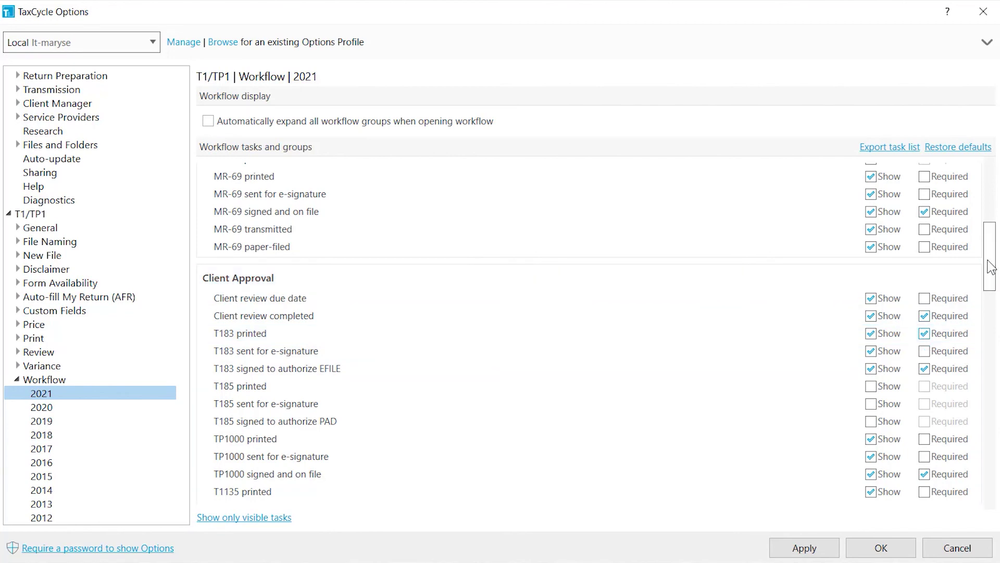
Step: Apply 'Show only visible tasks' to the 2021 task list, leaving All filing complete and Return completed as required
{"action": "left_click_drag", "start_coordinate": [989, 261], "coordinate": [989, 469]}
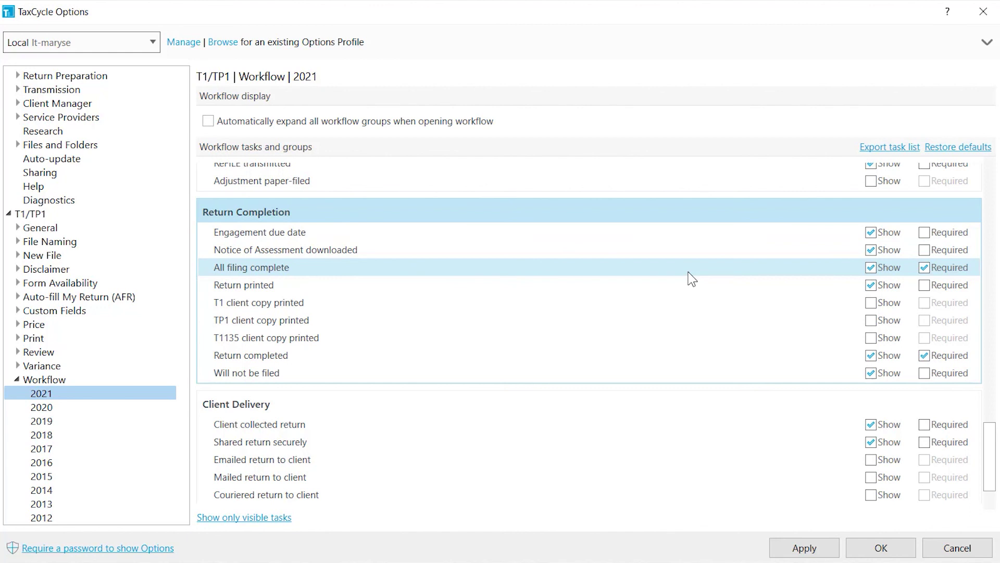
{"action": "left_click", "coordinate": [256, 519]}
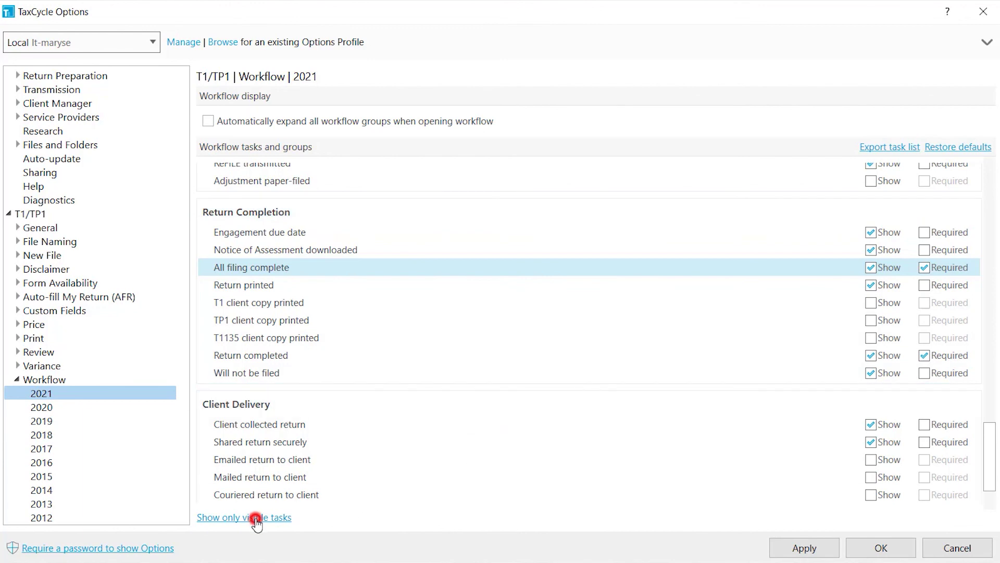